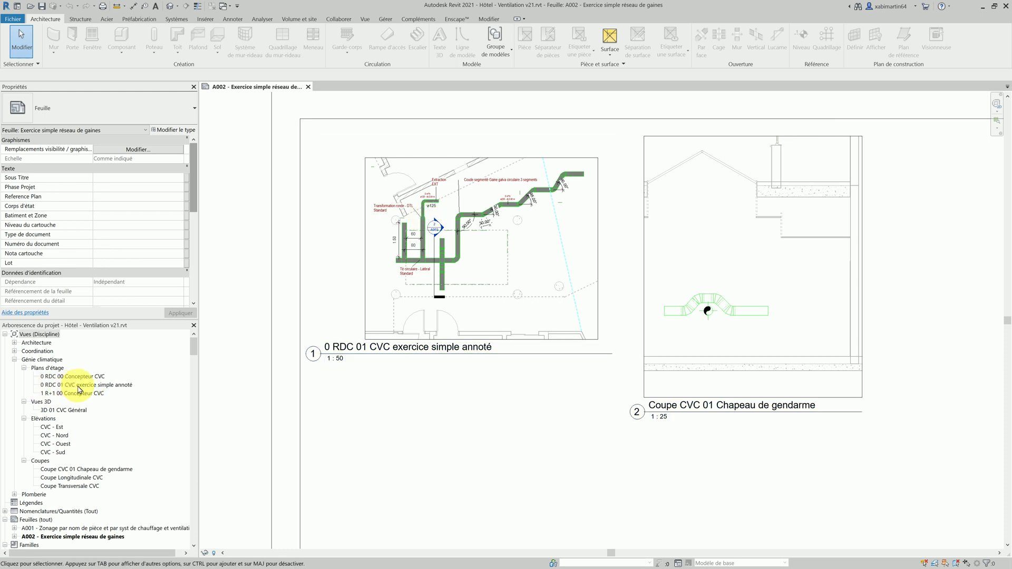
Open the floor plan "0 RDC 01 CVC exercice simple annoté" and the section "Coupe CVC 01 Chapeau de gendarme", and close sheet A002
click(81, 385)
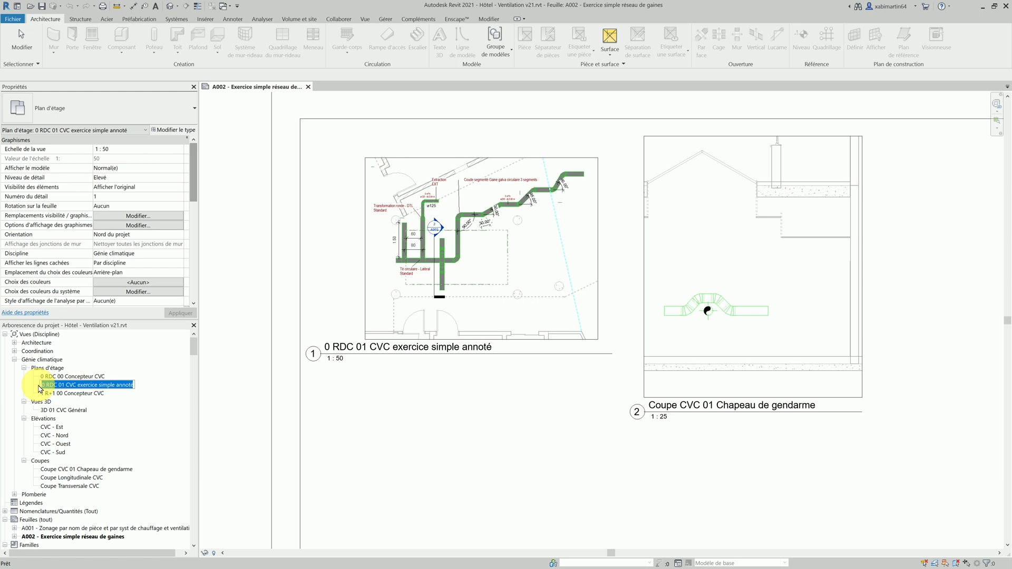
click(79, 470)
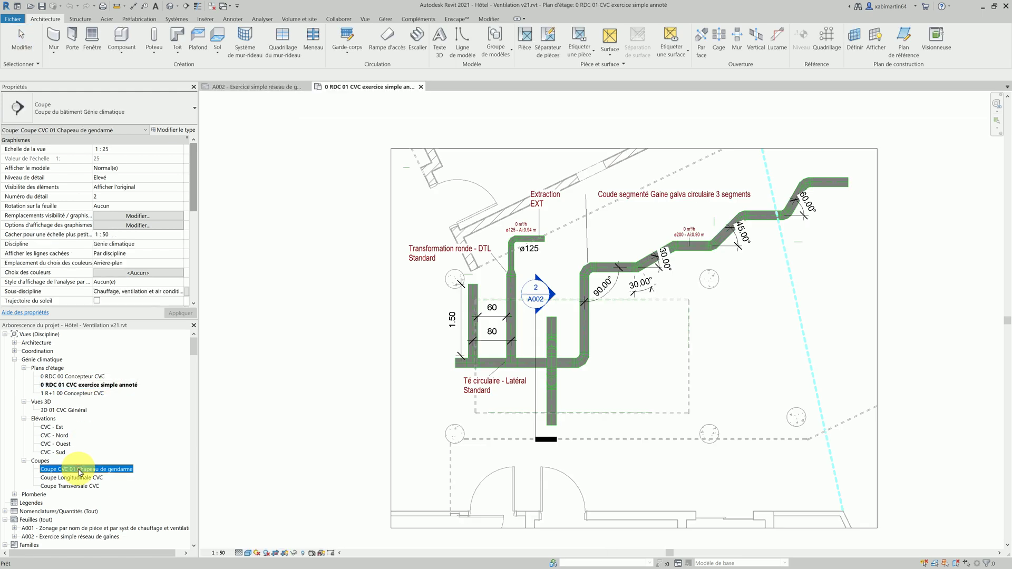
double_click(121, 470)
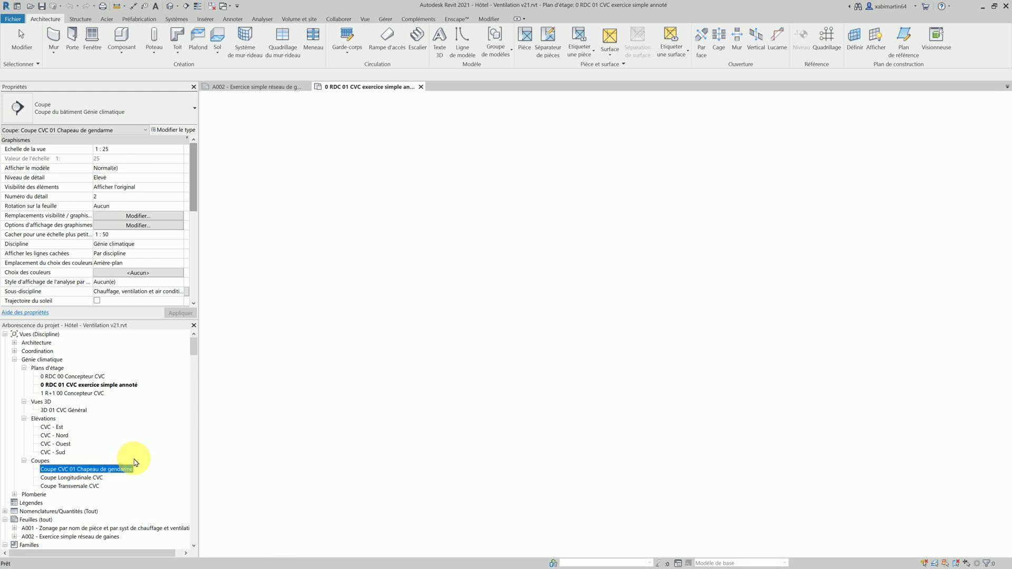
middle_click(243, 89)
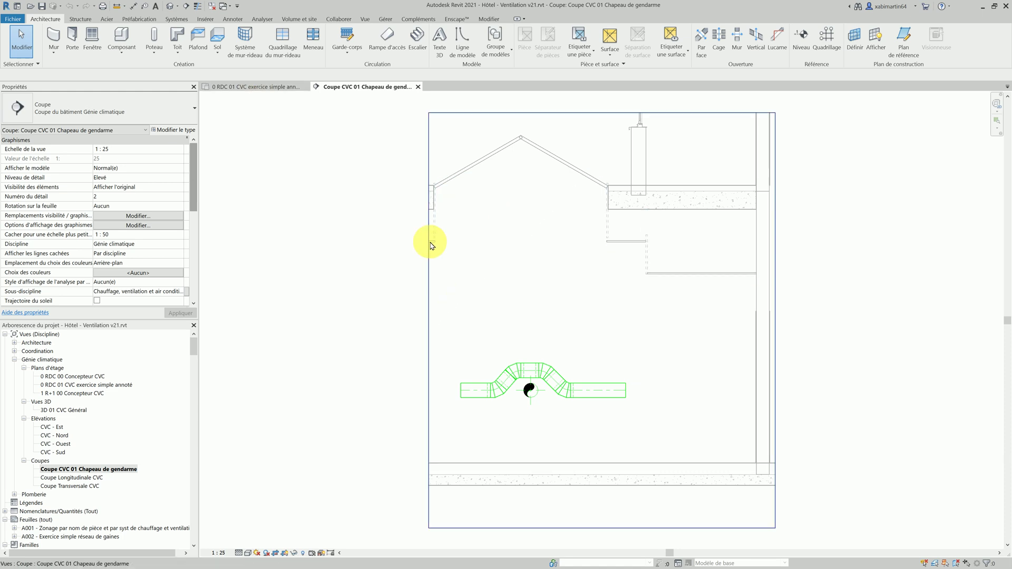
Tile the section and floor plan views side by side and fit both views to their windows
key(w)
key(t)
key(z)
key(a)
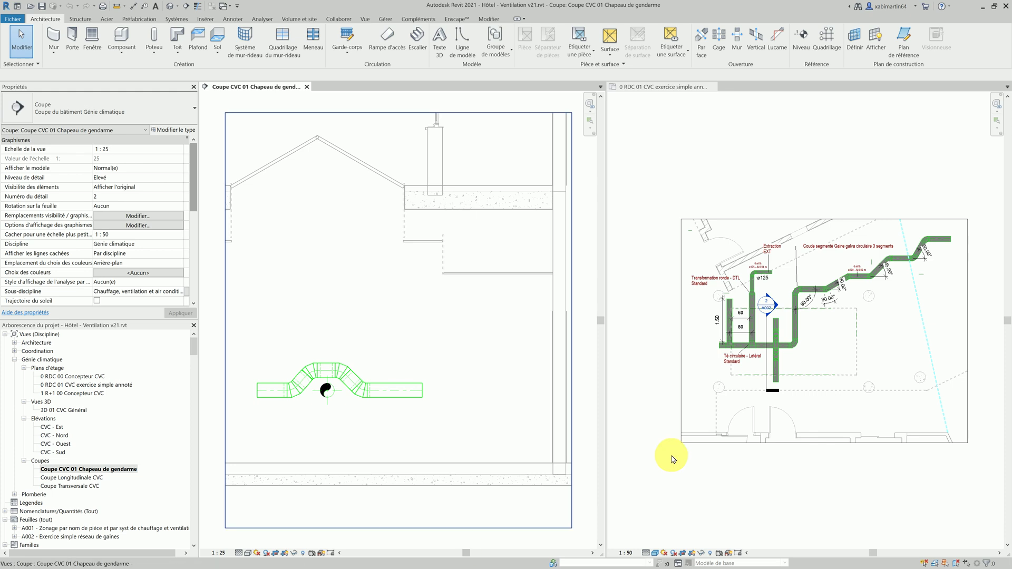
Extend the lower end of the section line in the floor plan down to the wall beside the double doors
scroll(761, 355, up, 3)
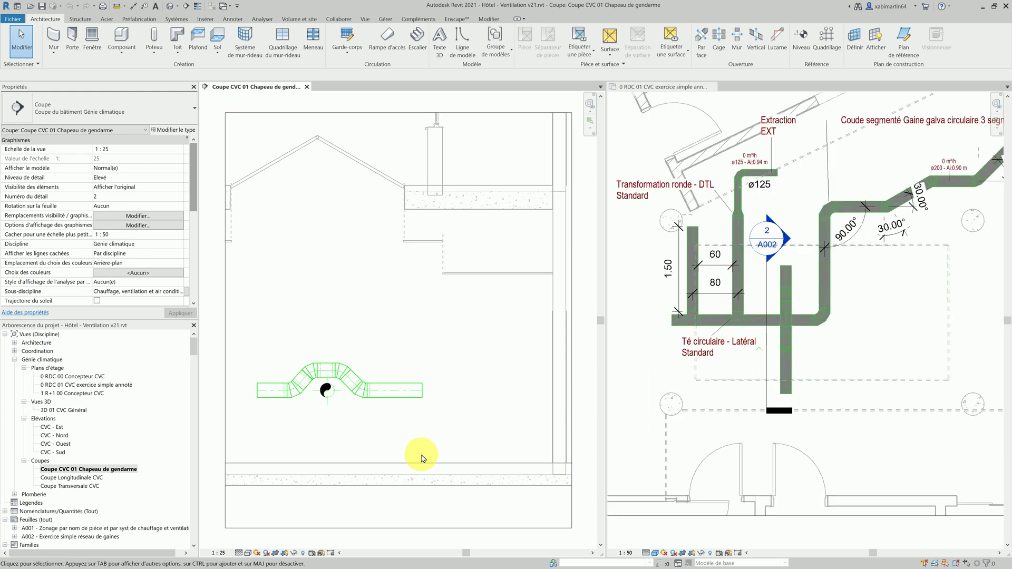
click(767, 352)
click(767, 351)
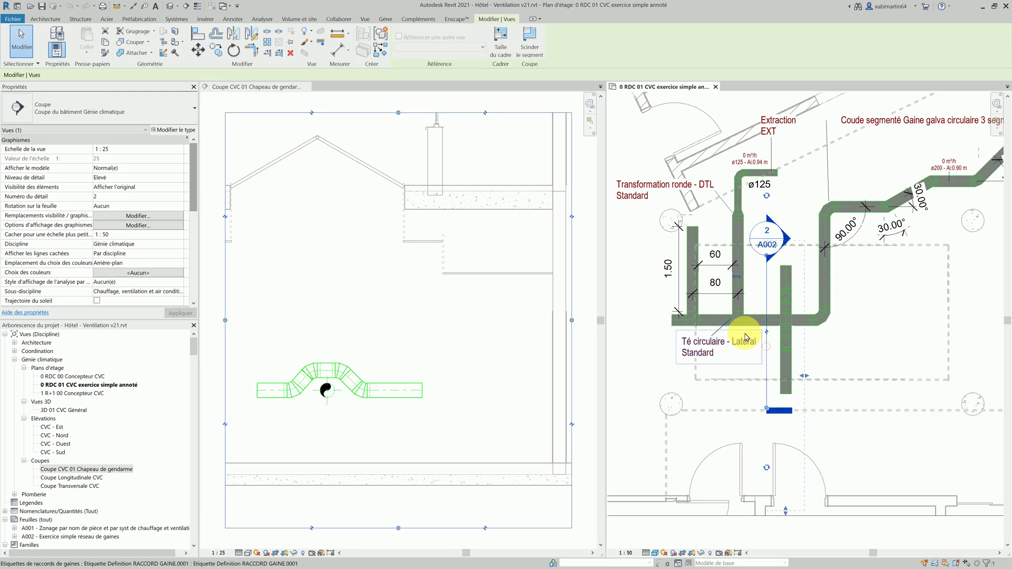
scroll(754, 343, down, 1)
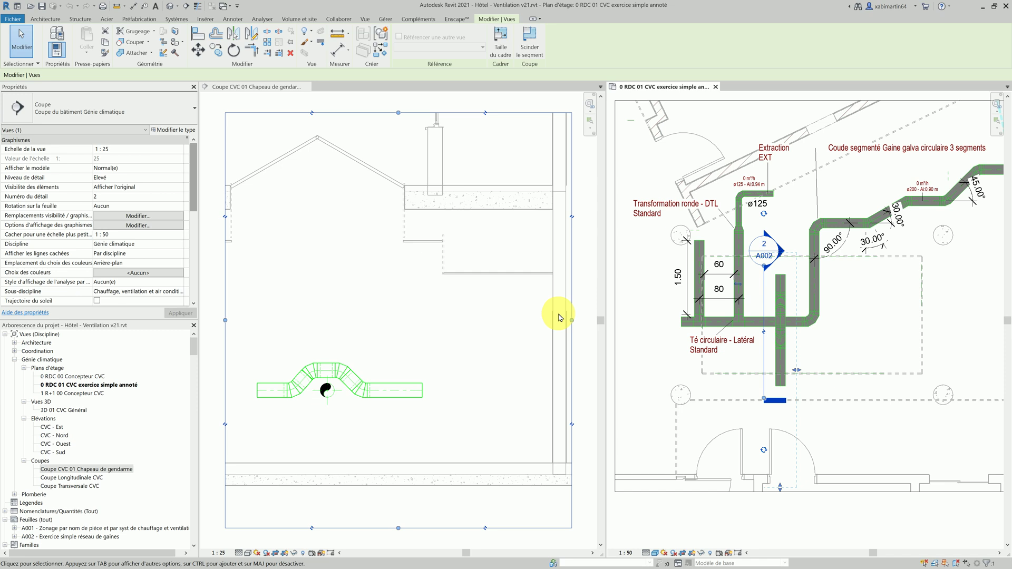
click(764, 401)
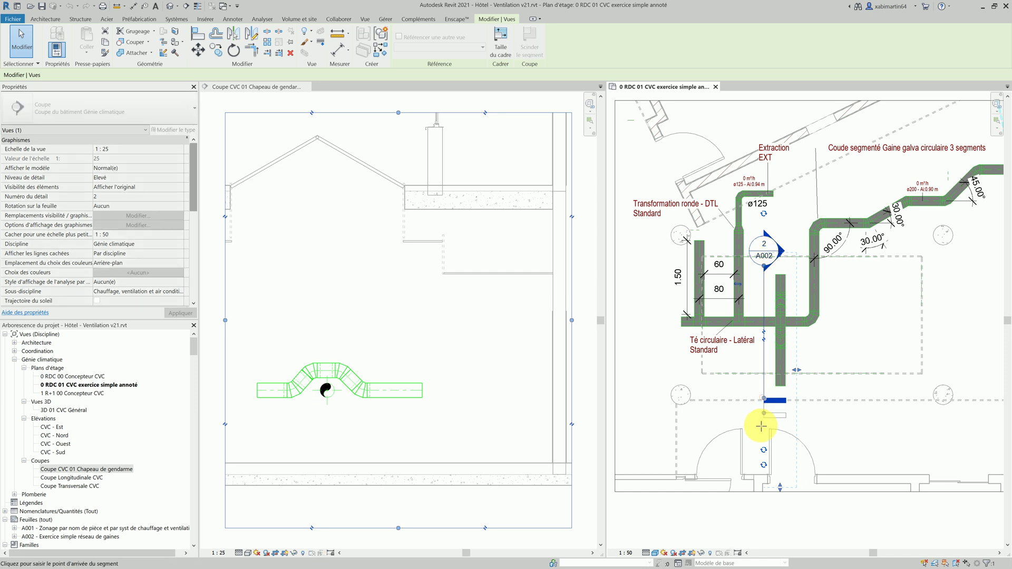
click(768, 486)
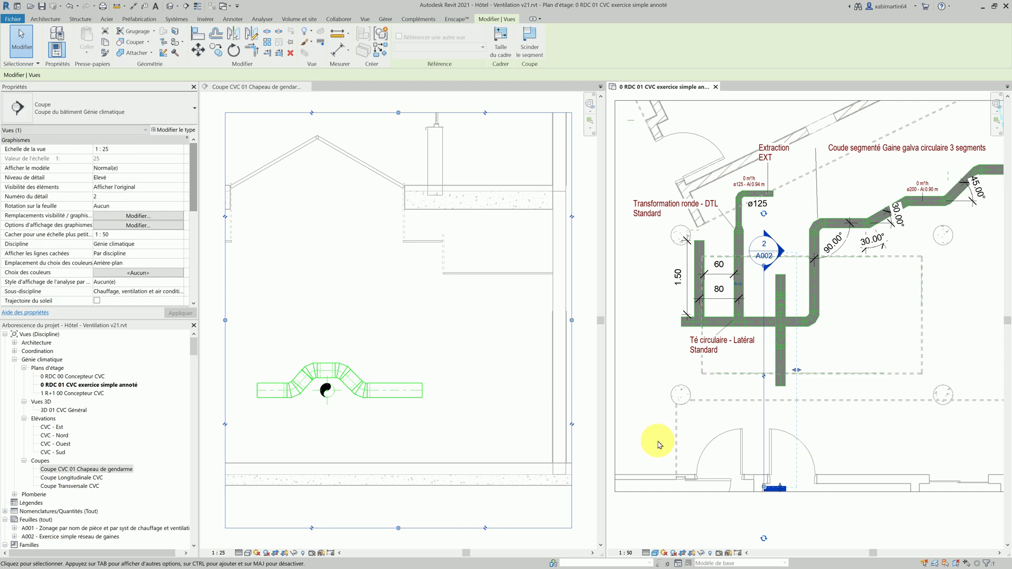
Draw a 200 mm round duct from the run's right end in the section: up to 2.90 m elevation, about 1.44 m horizontally, up to 4.52 m
click(405, 409)
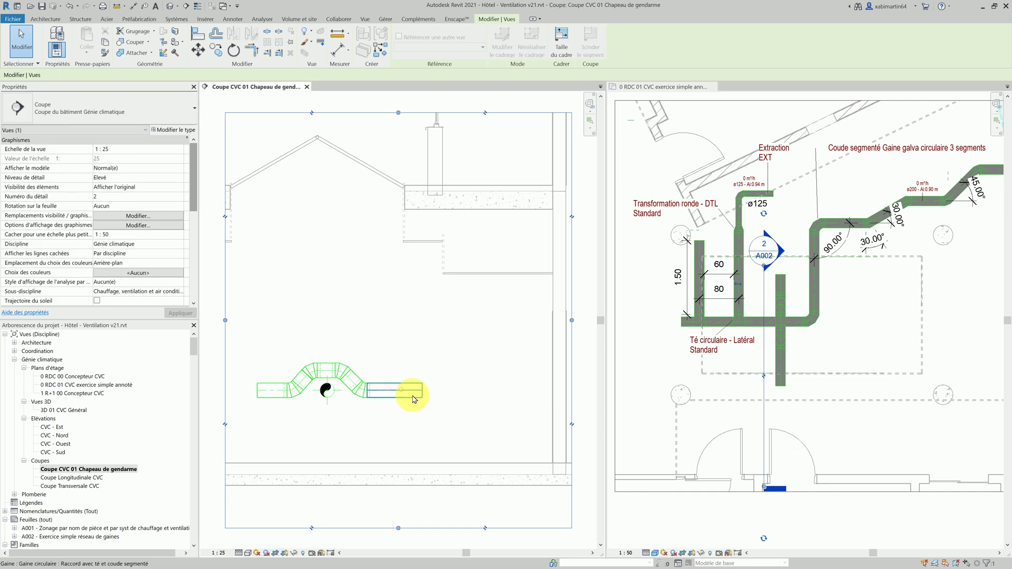
click(413, 393)
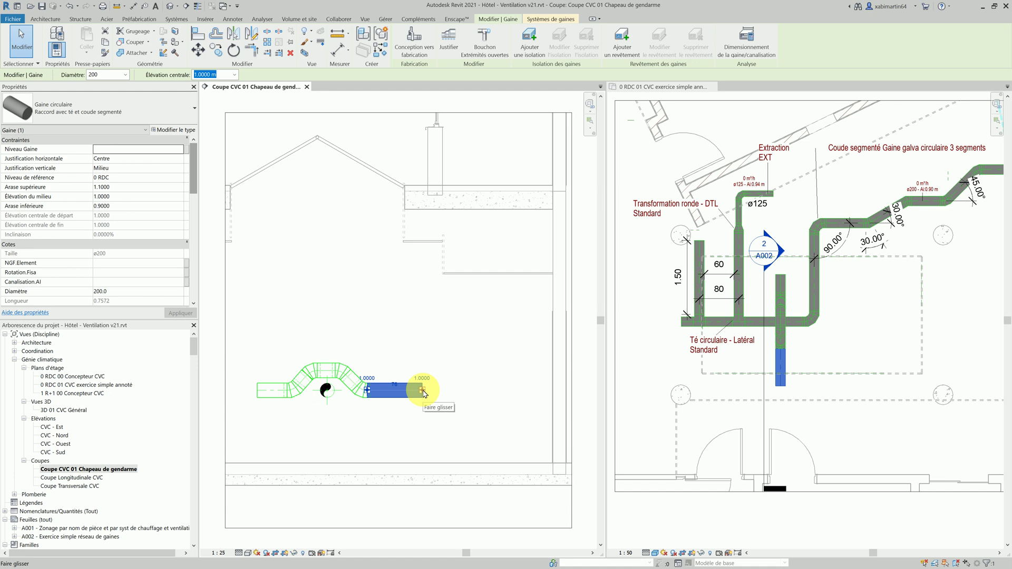
right_click(423, 392)
click(482, 230)
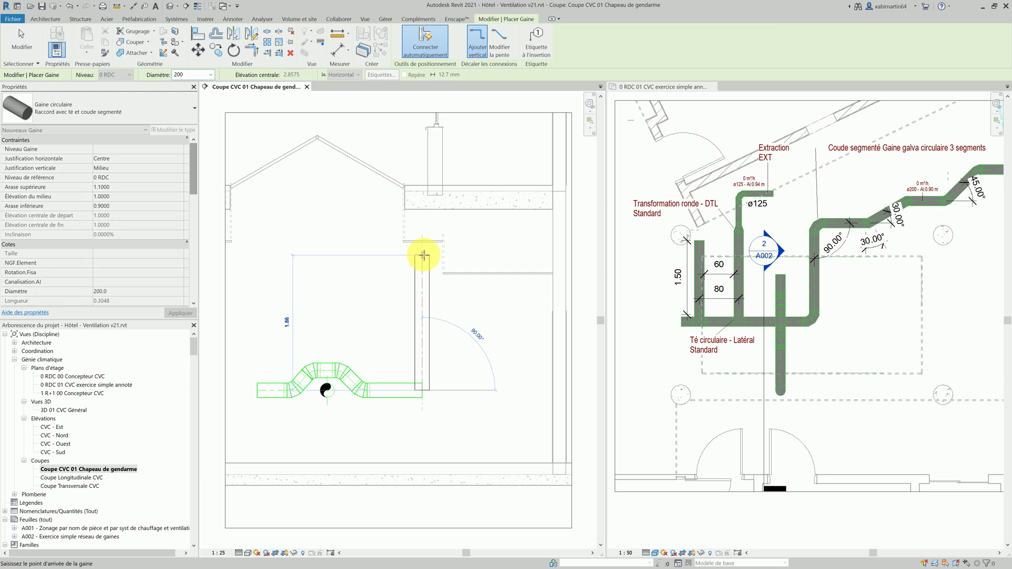
click(482, 257)
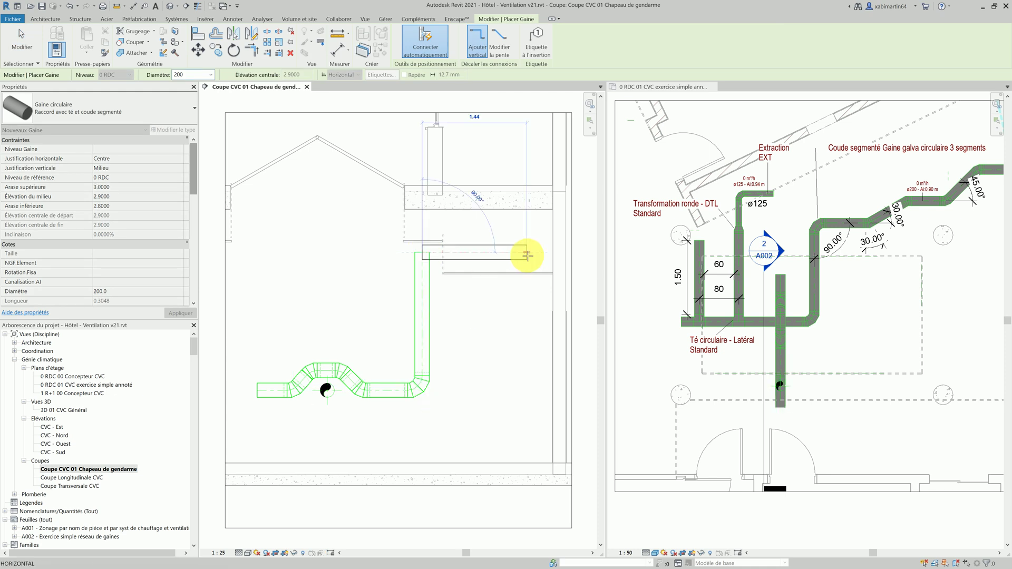
click(528, 256)
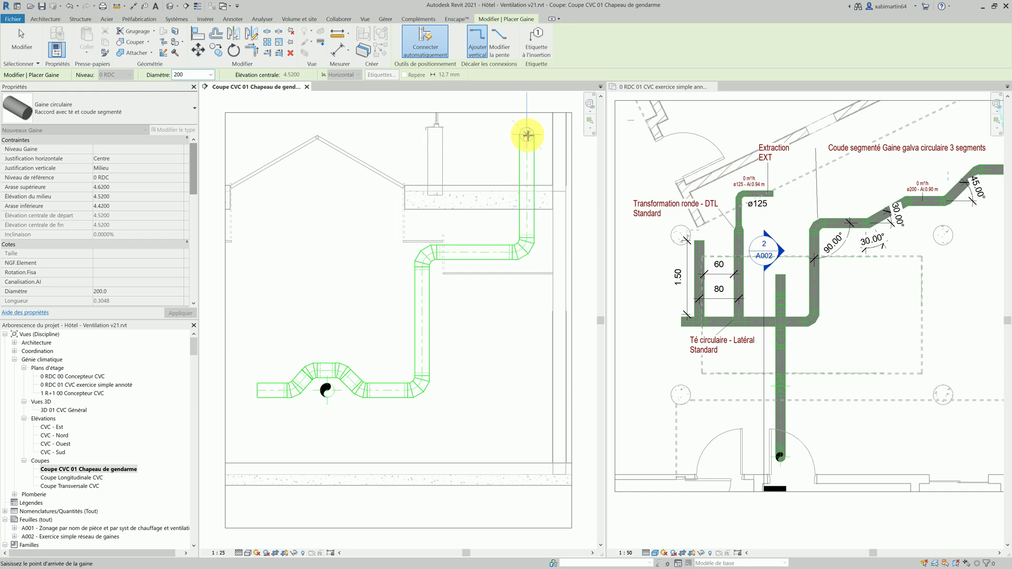
click(527, 136)
key(Escape)
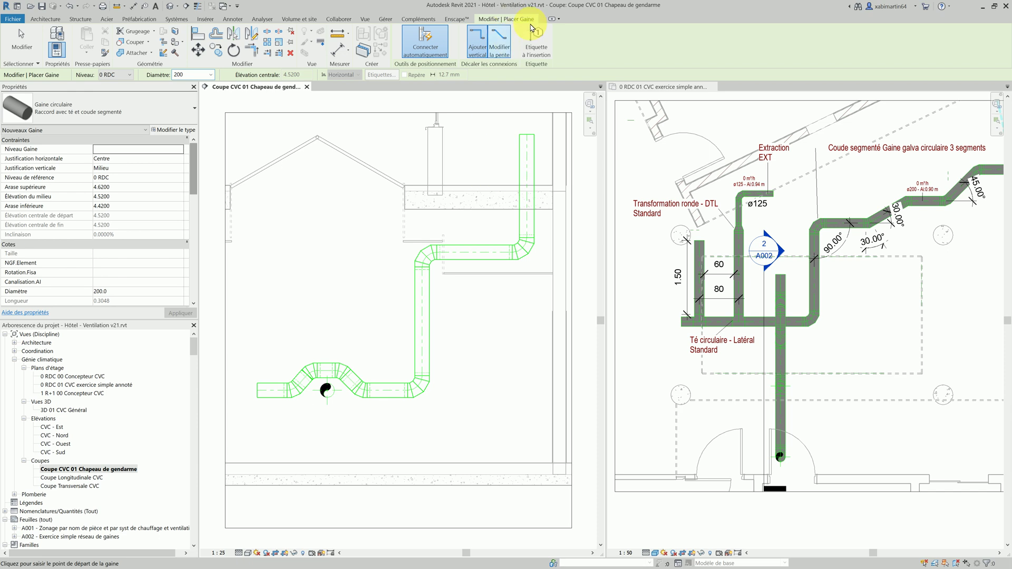
key(Escape)
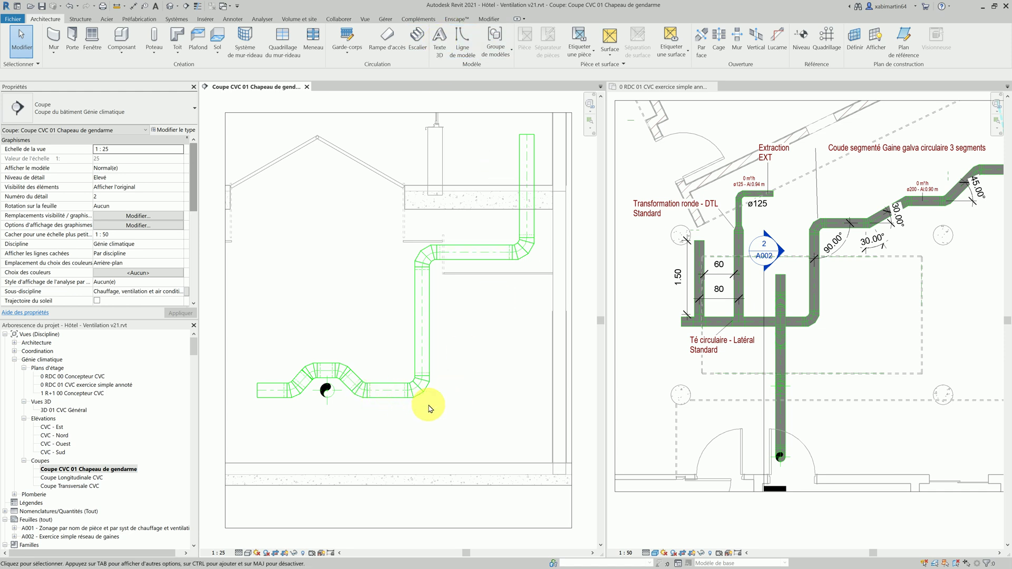
Examine how the lower horizontal duct, the lower elbow and the vertical riser are represented in the floor plan
click(405, 408)
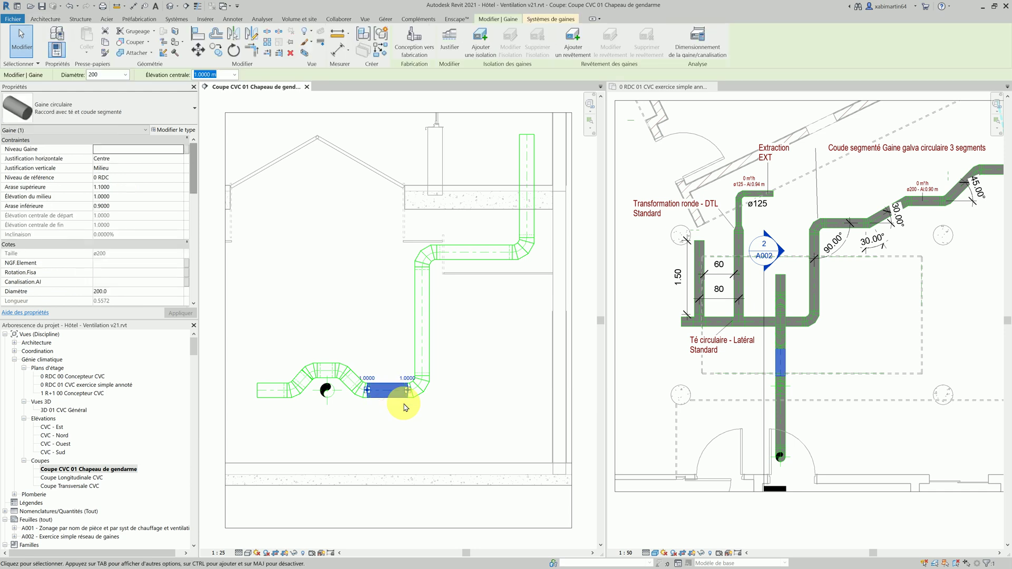
scroll(796, 379, up, 1)
scroll(796, 378, up, 1)
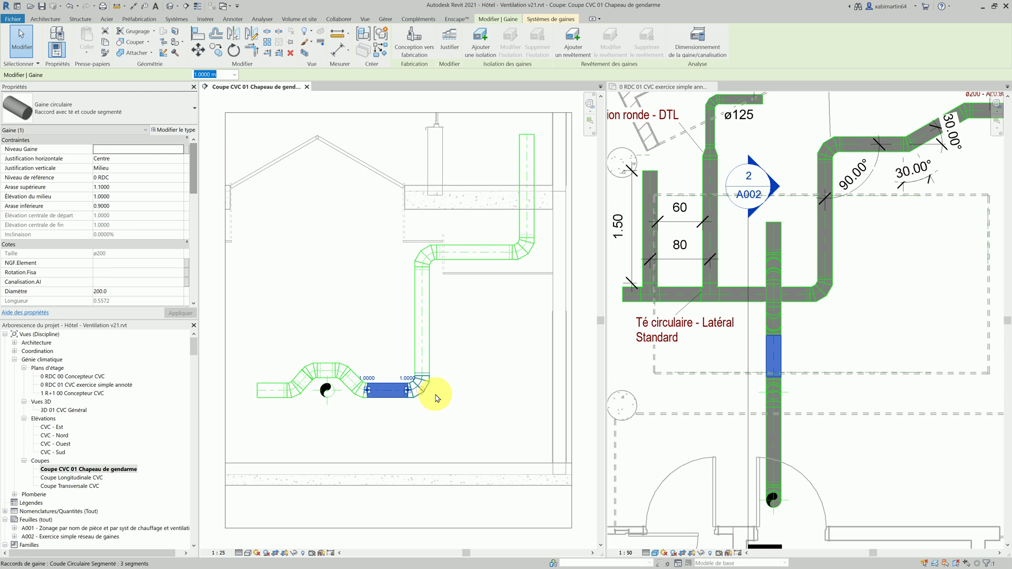
click(773, 392)
scroll(774, 404, up, 2)
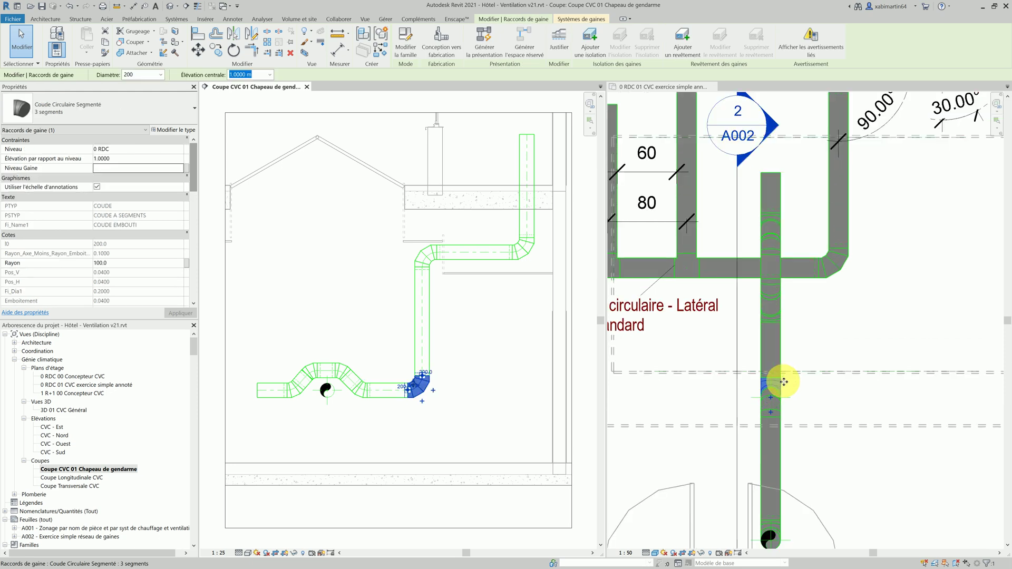
click(429, 335)
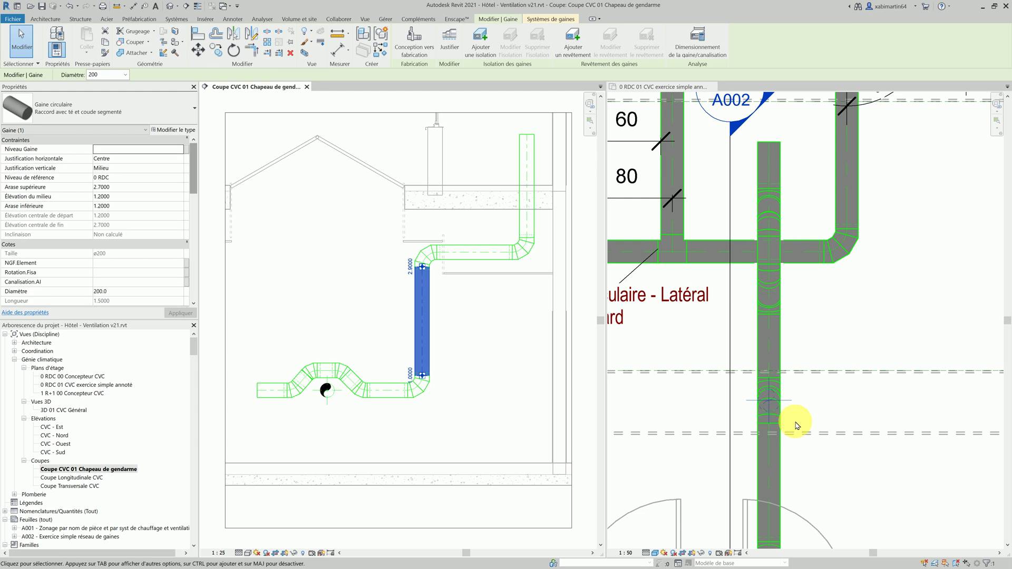
scroll(800, 414, up, 2)
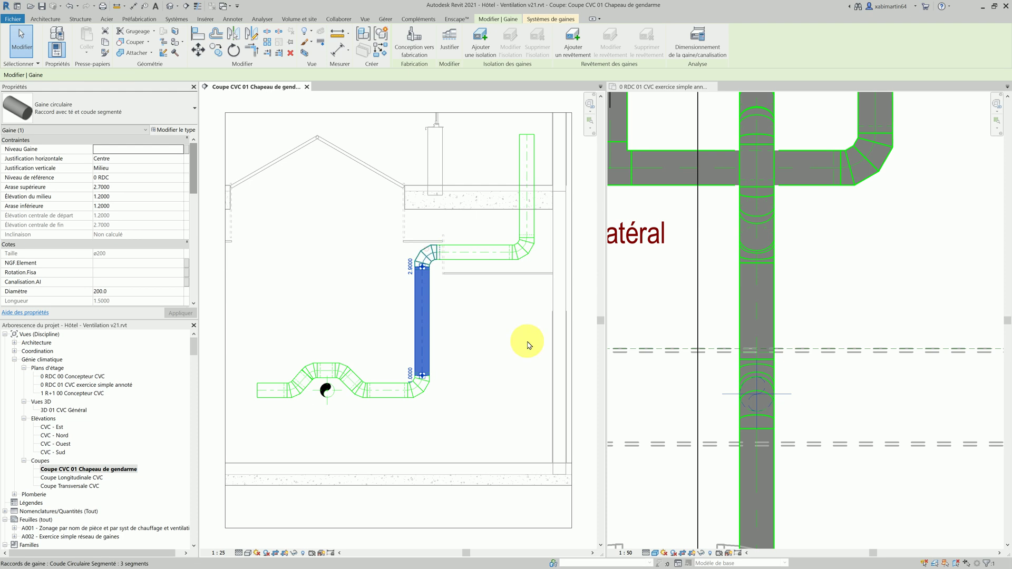
Compare the upper elbow and the upper horizontal duct in the section with their representation in the floor plan
click(425, 253)
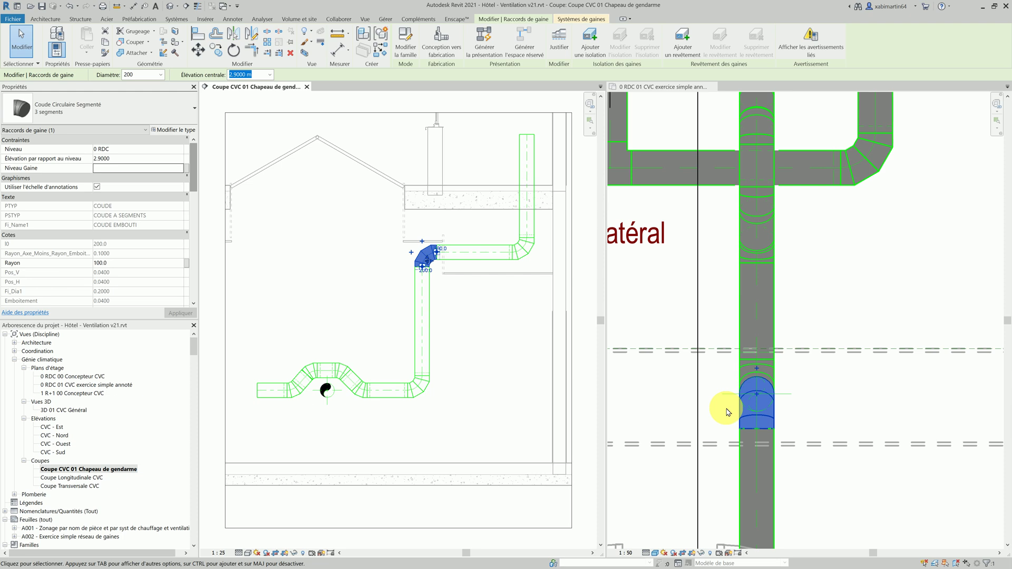
scroll(481, 366, down, 1)
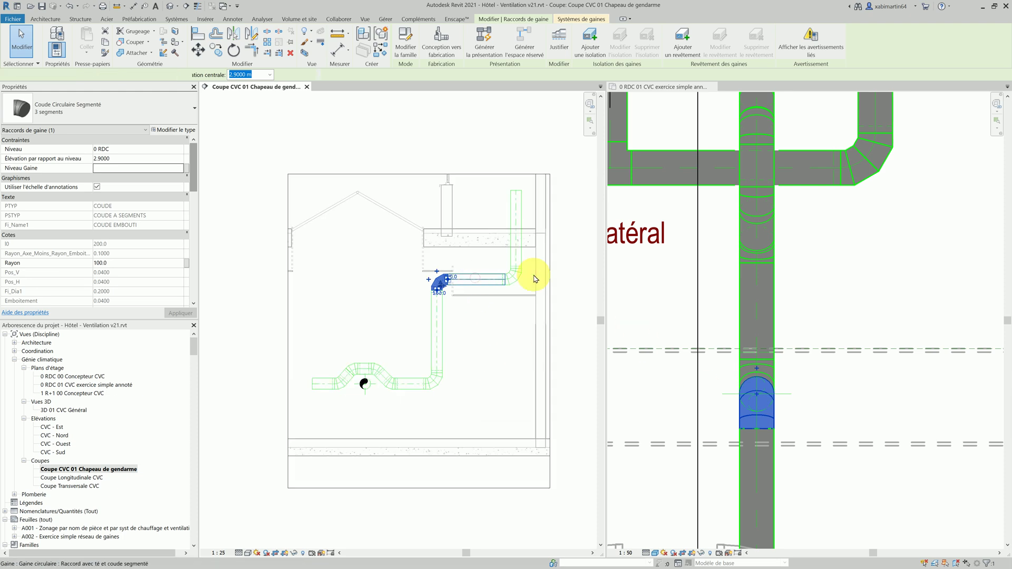
click(757, 300)
scroll(806, 304, down, 1)
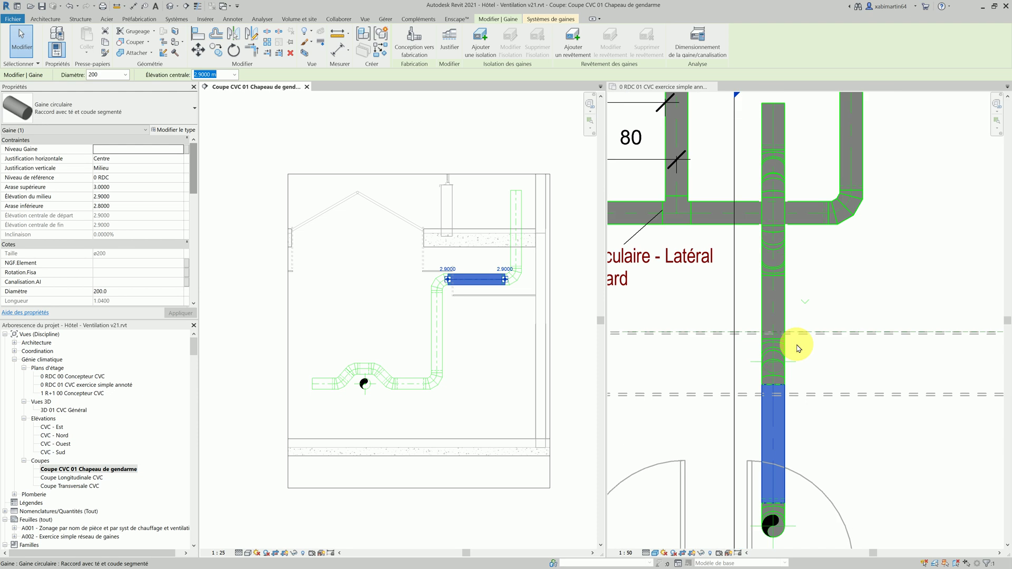
scroll(806, 315, down, 1)
scroll(670, 362, down, 1)
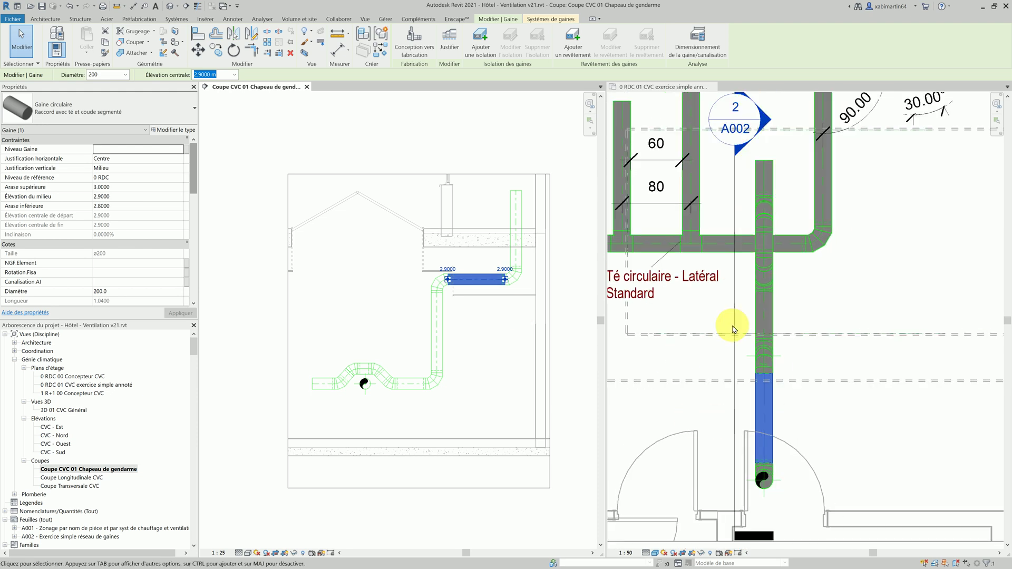
click(804, 378)
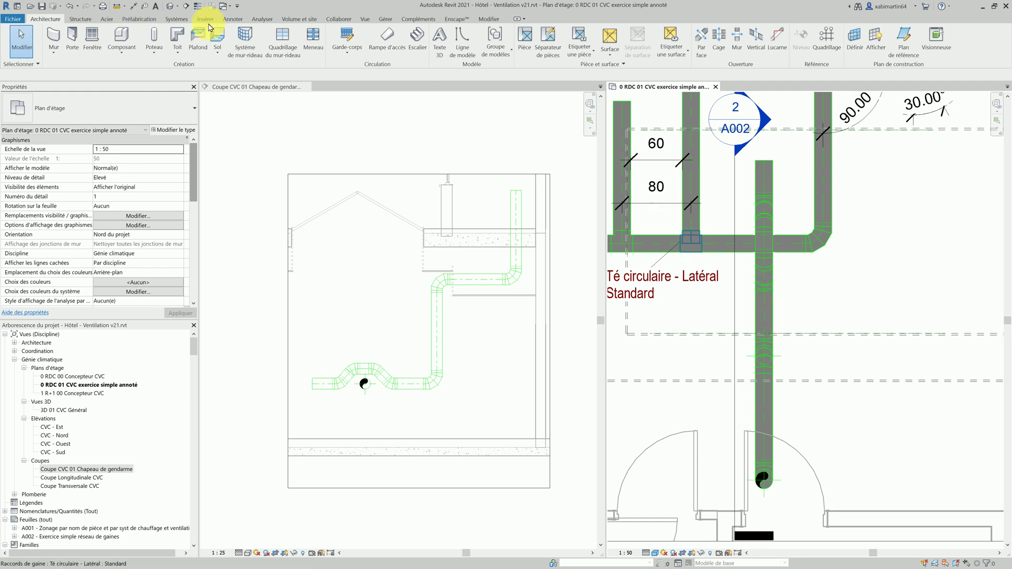
Tag the upper horizontal duct in the floor plan by category with a leader, and the lower horizontal duct without a leader
click(233, 19)
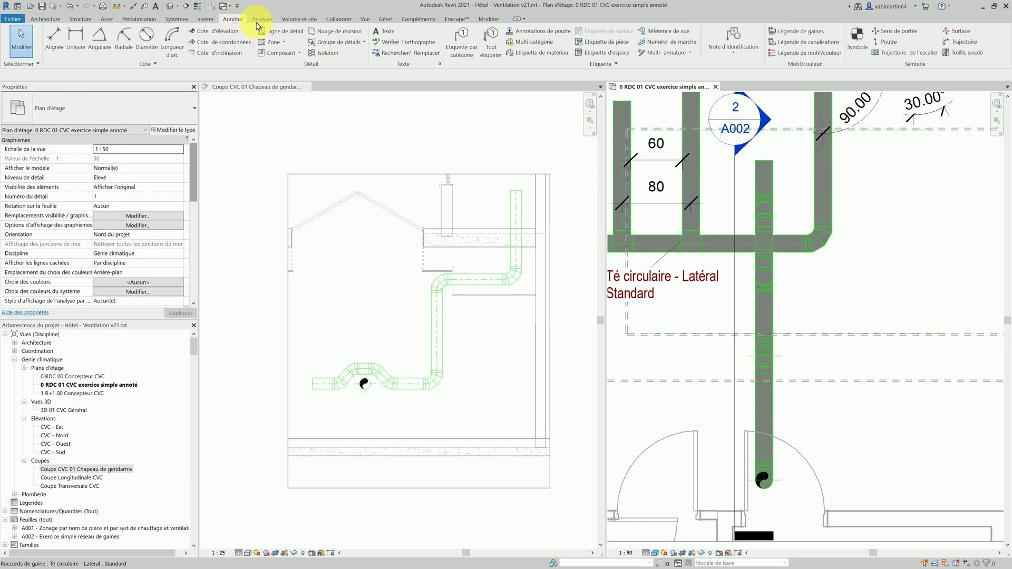
click(458, 38)
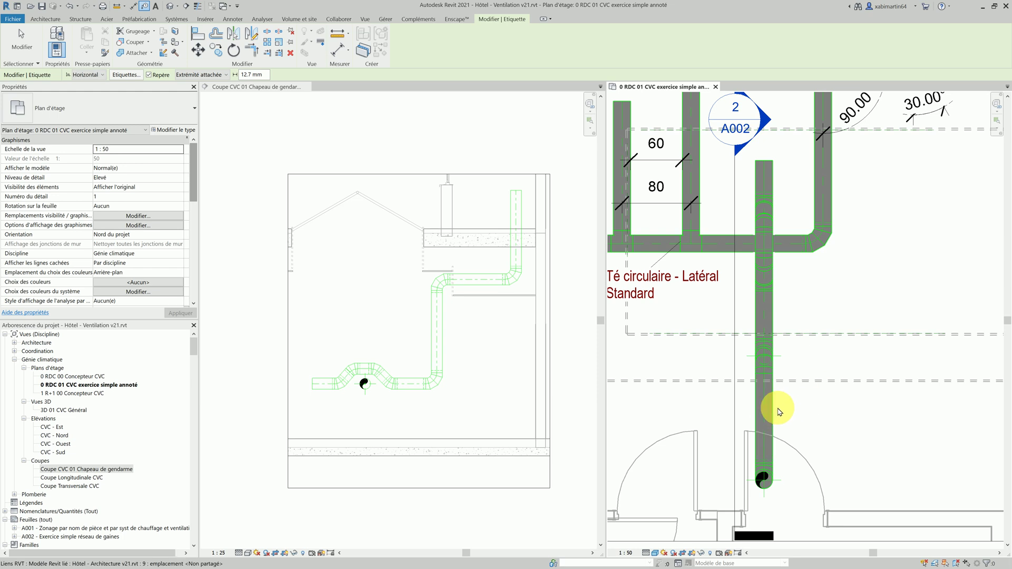
click(816, 423)
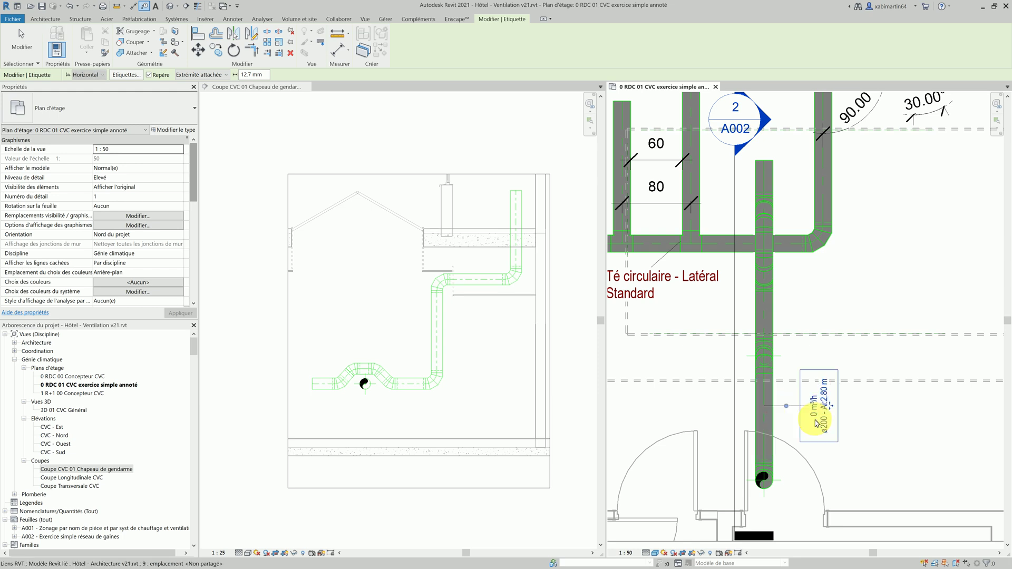
click(149, 74)
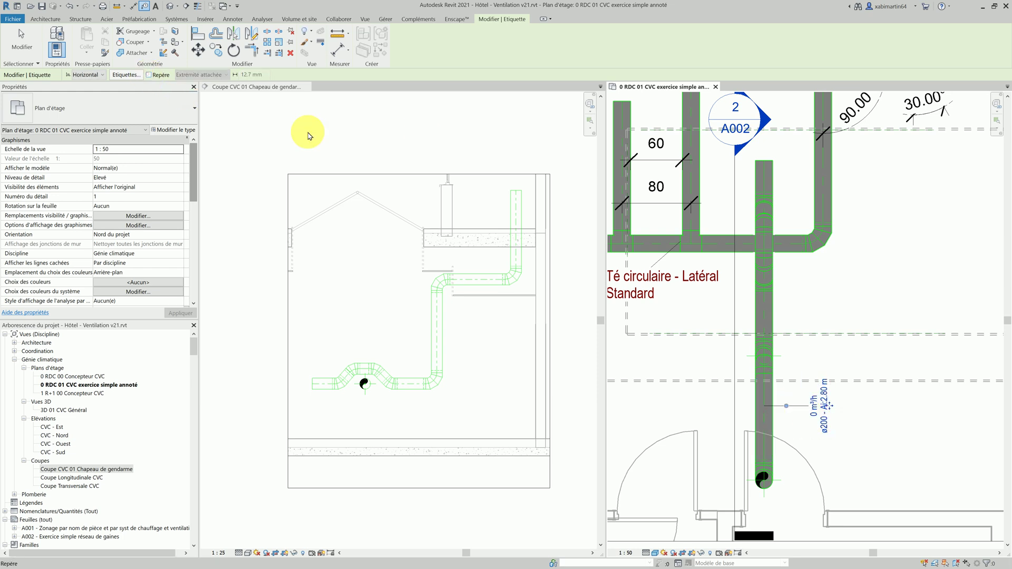
click(764, 323)
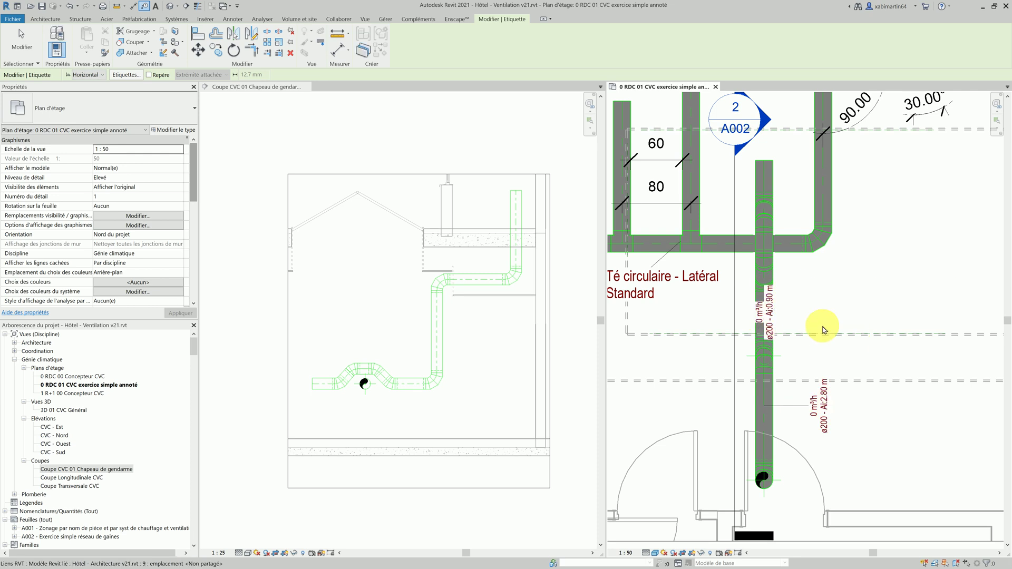
key(Escape)
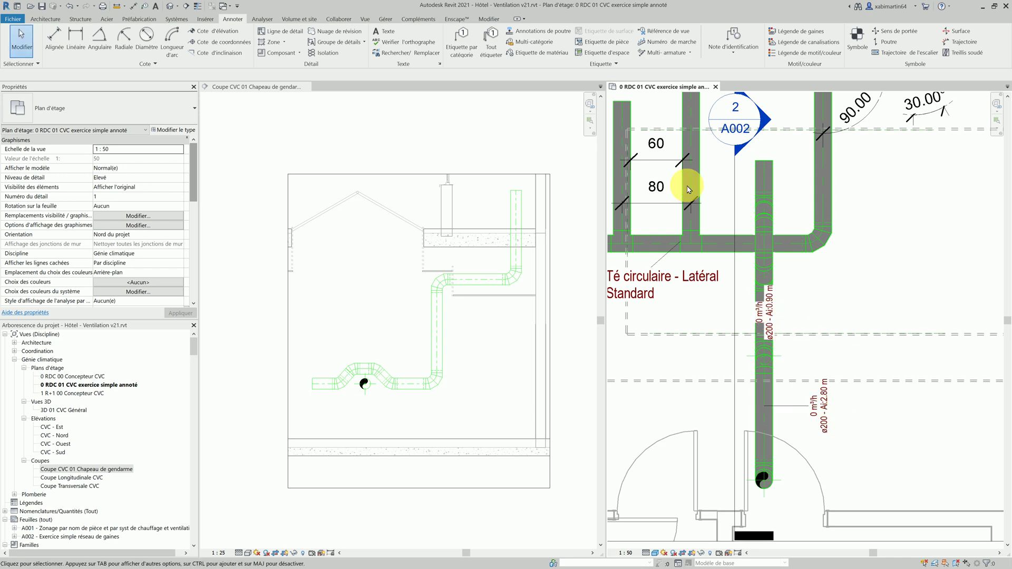
Change the upper horizontal duct's tag in the floor plan to the type Etiquette de gaine - Flèche sens circul bas: Standard
click(814, 408)
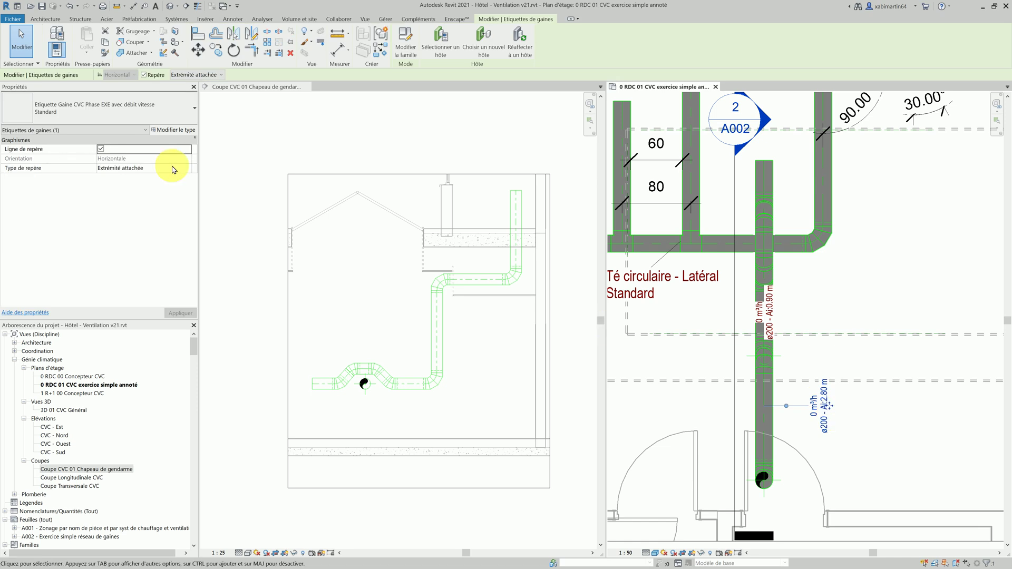
click(146, 117)
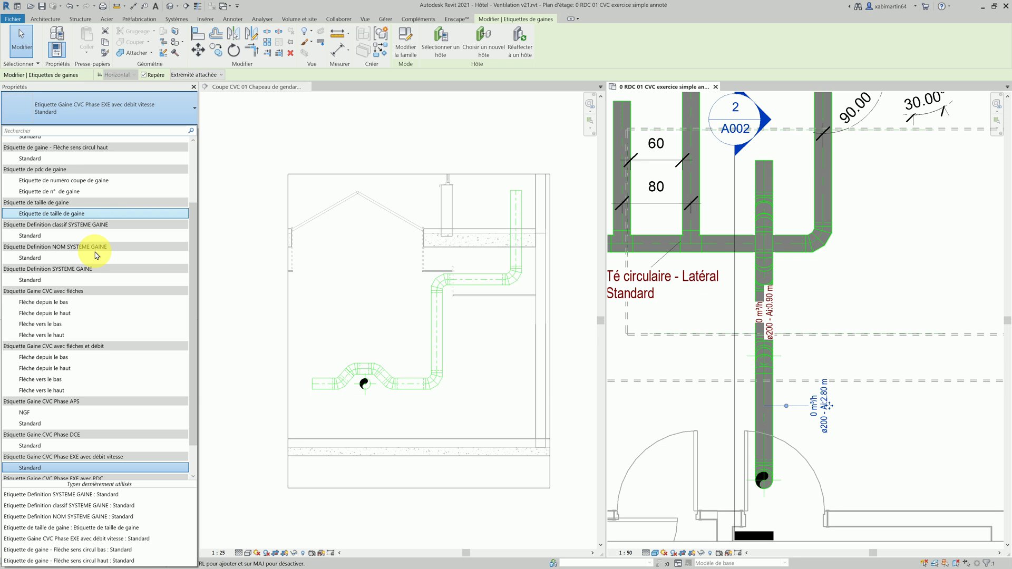
scroll(84, 205, up, 2)
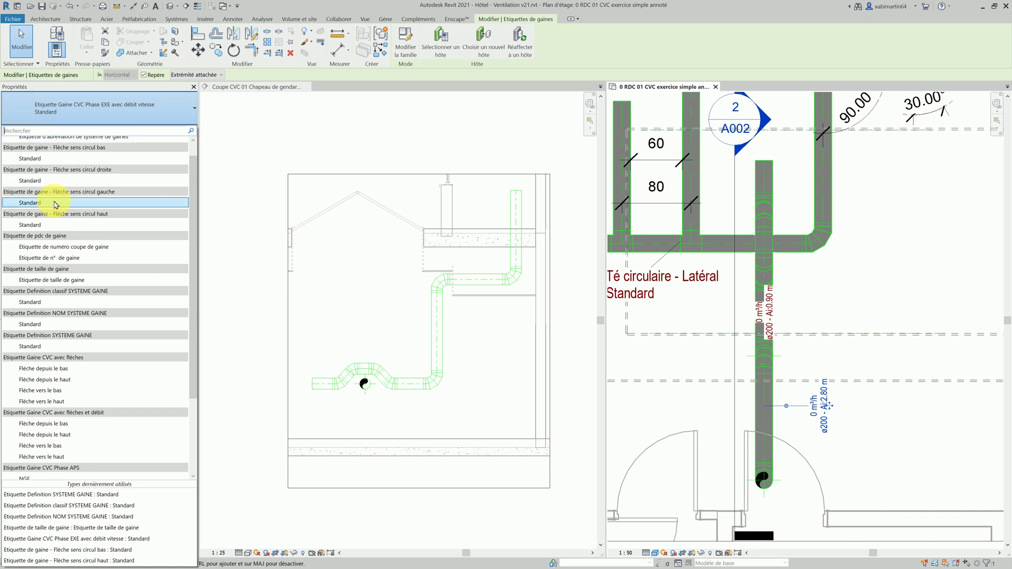
click(60, 159)
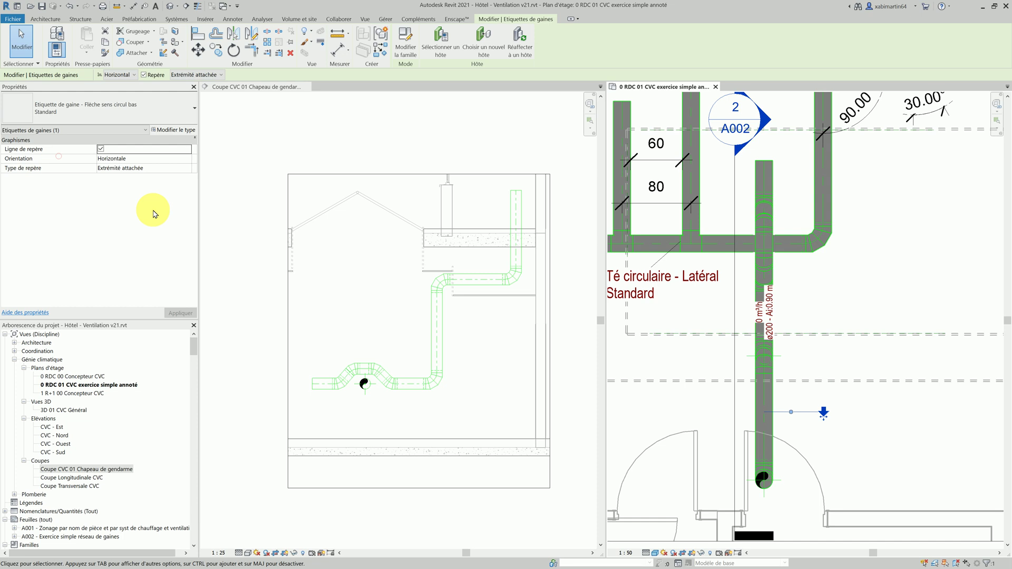
click(837, 439)
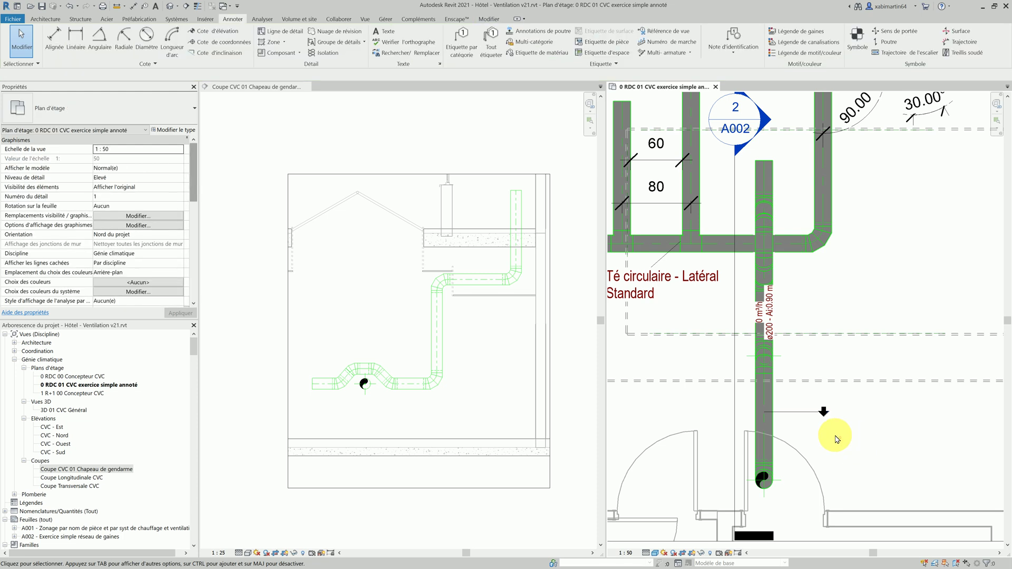
Remove the leader from the upper horizontal duct's flow-arrow tag and move the arrow onto the duct's centreline
click(802, 412)
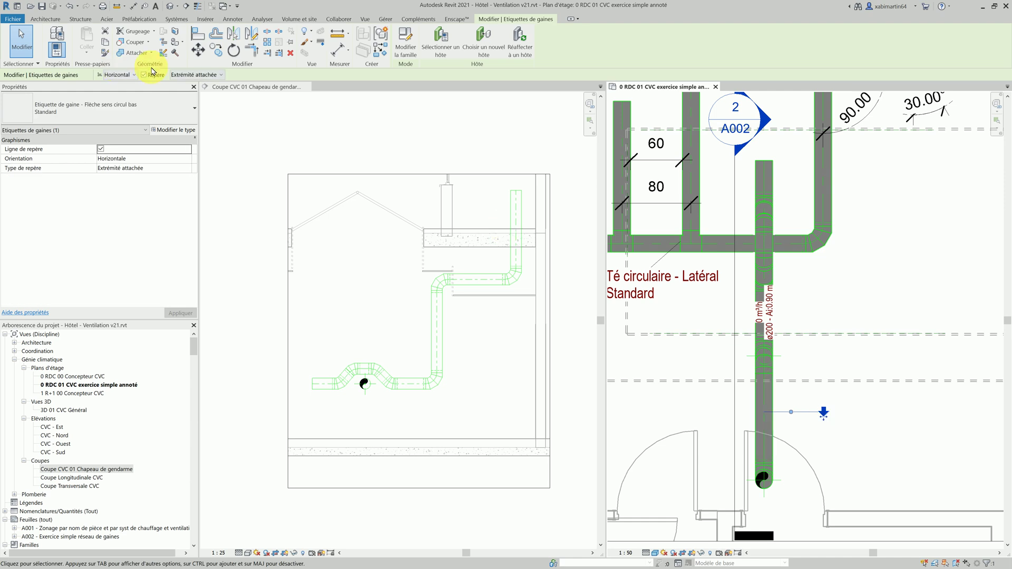
click(144, 75)
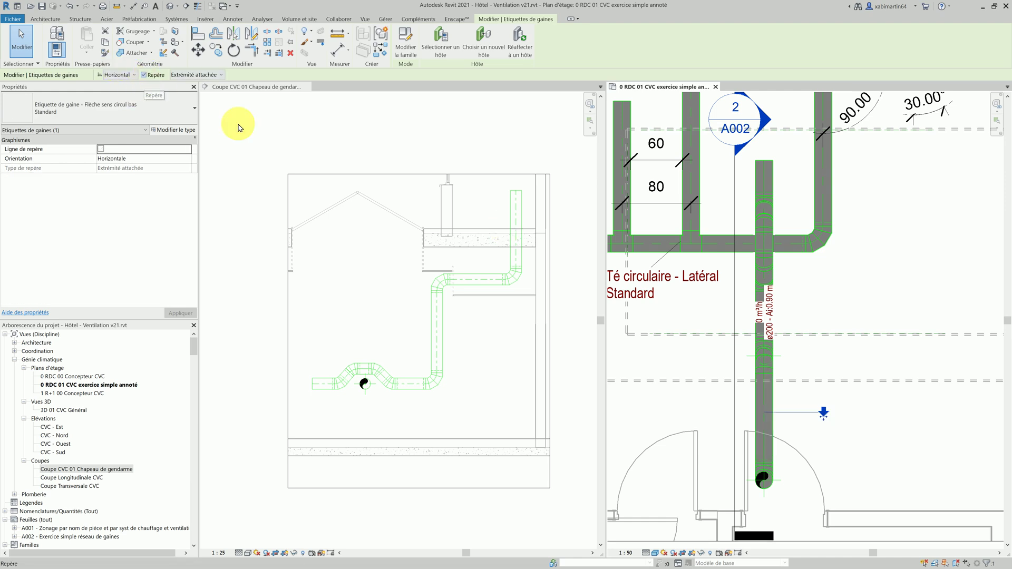
click(896, 468)
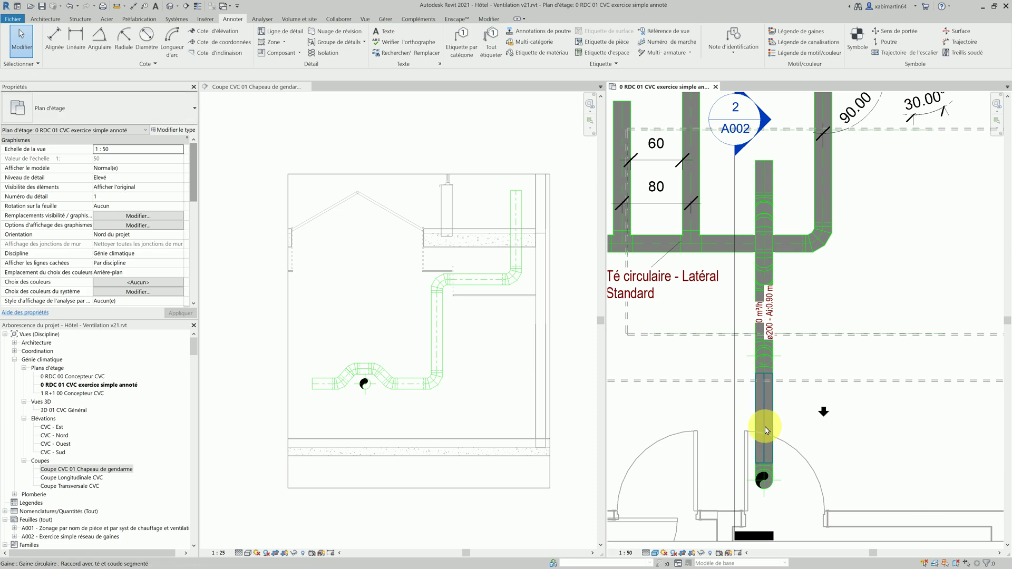
click(824, 421)
drag(825, 421, 765, 419)
click(898, 462)
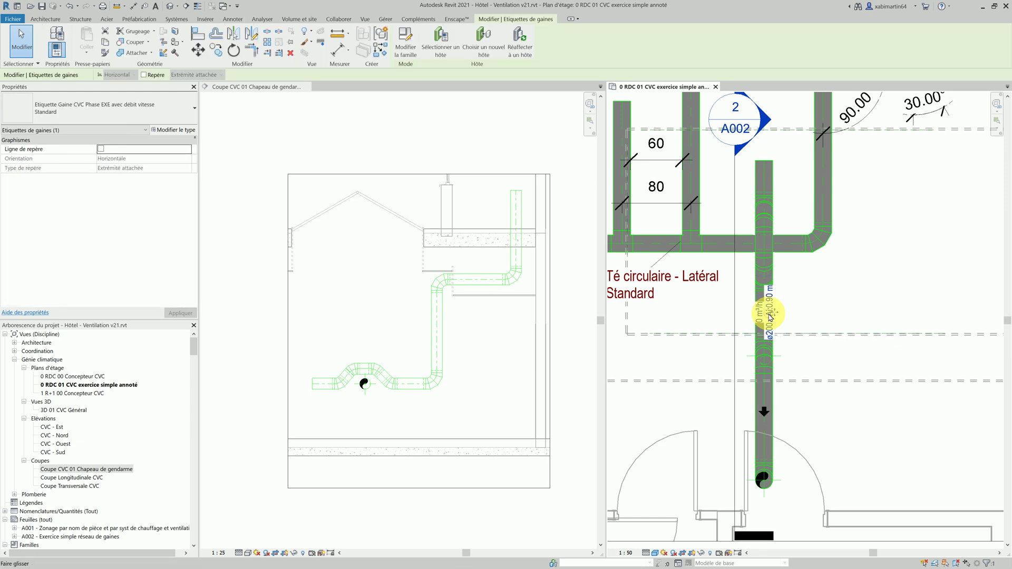
Replace the lower horizontal duct's text tag with a leaderless downward flow arrow, and tag the run's far-end duct and the upper vertical duct likewise
key(Delete)
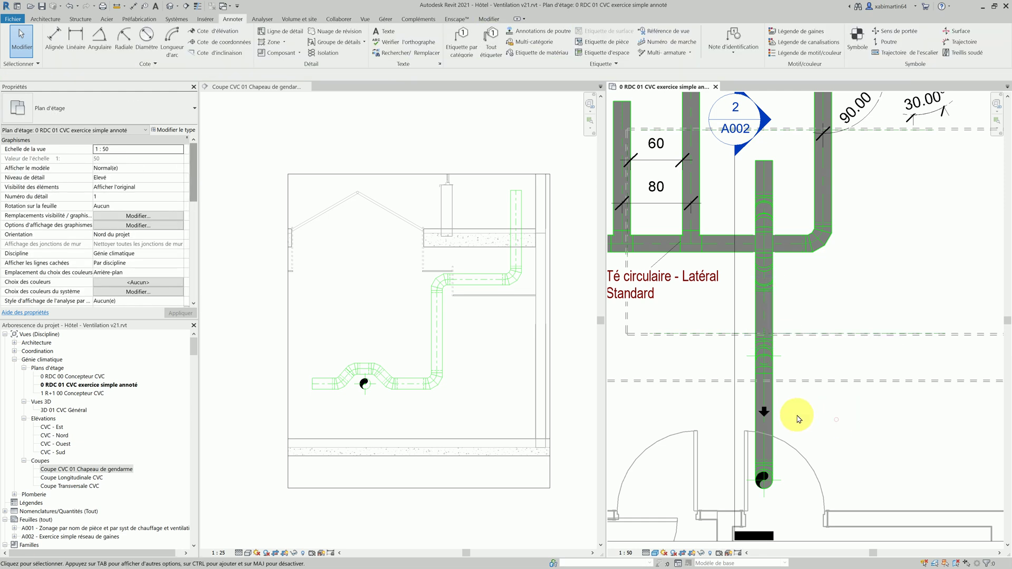
click(763, 414)
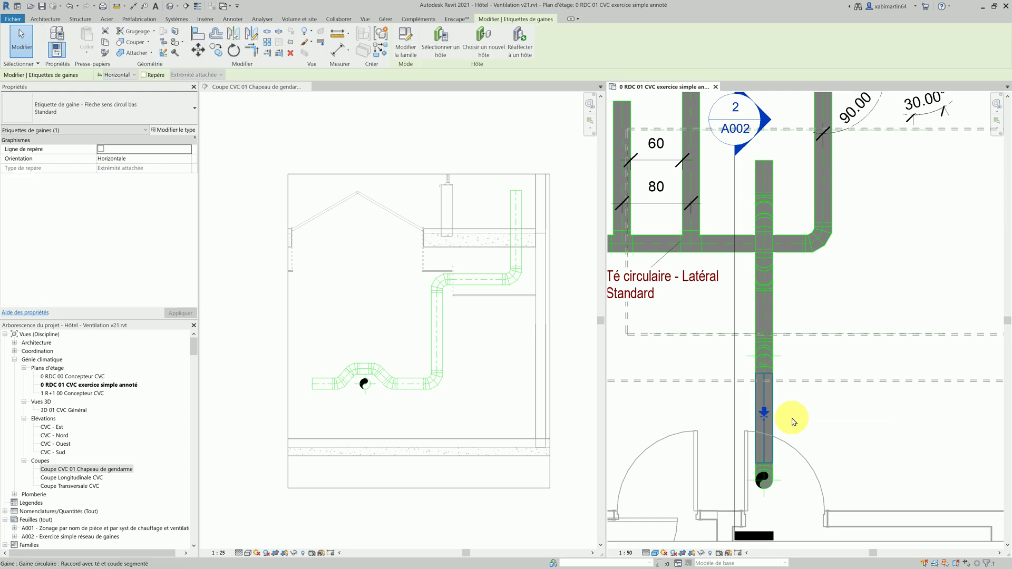
click(382, 57)
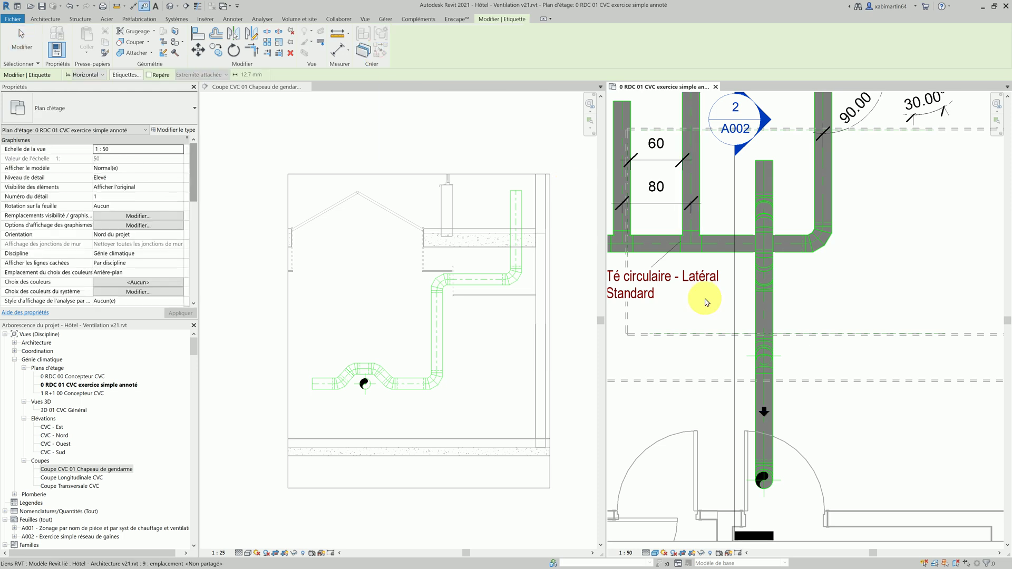
click(764, 319)
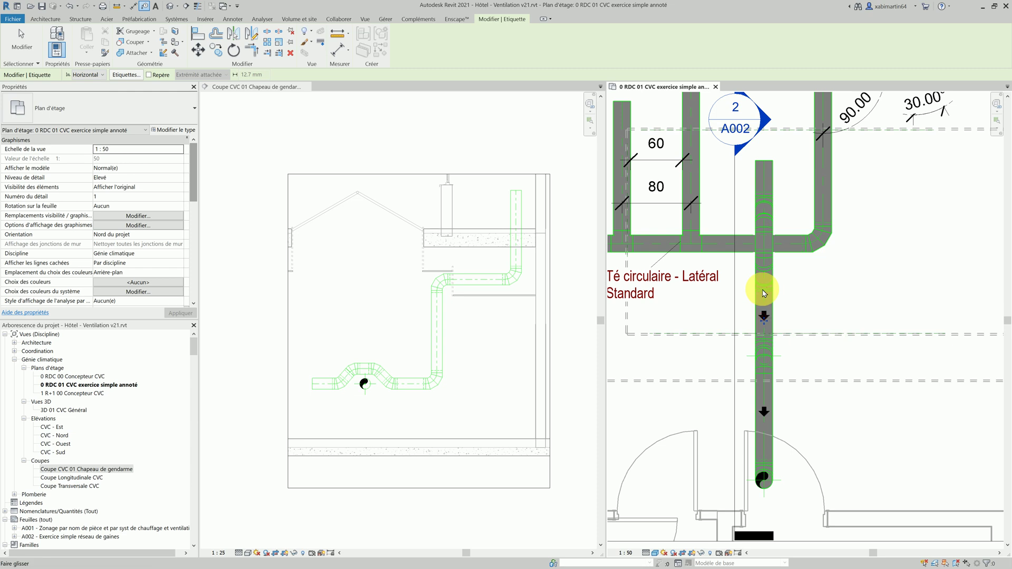
click(763, 176)
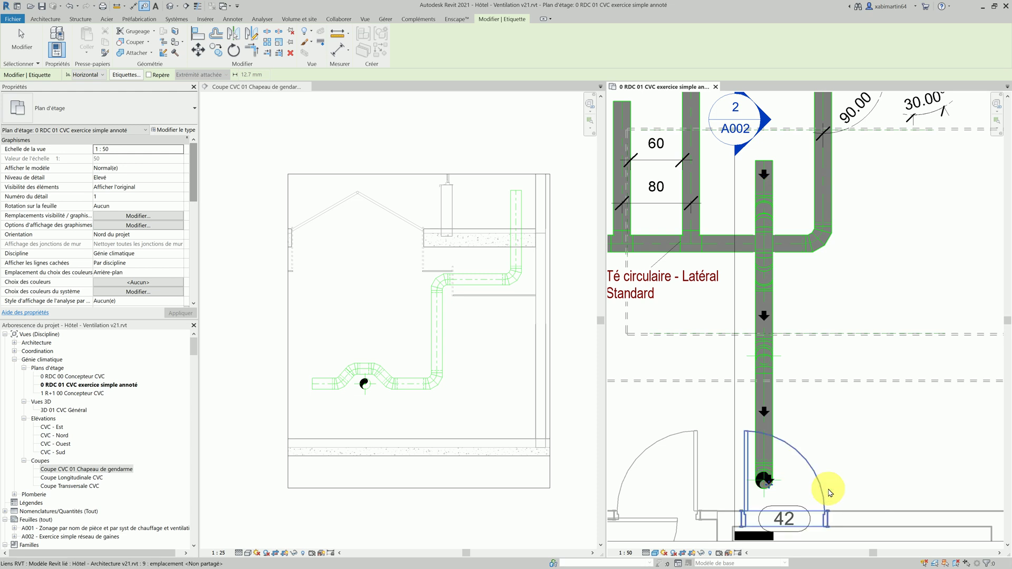
key(Escape)
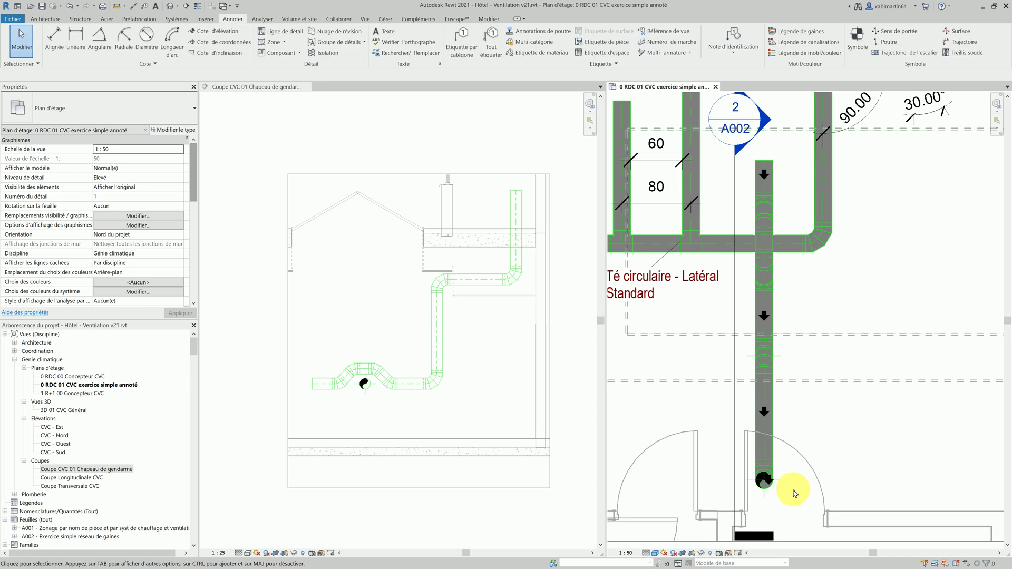
Change the upper vertical duct's tag to Etiquette Gaine CVC avec flèches et débit: Flèche vers le haut
click(768, 484)
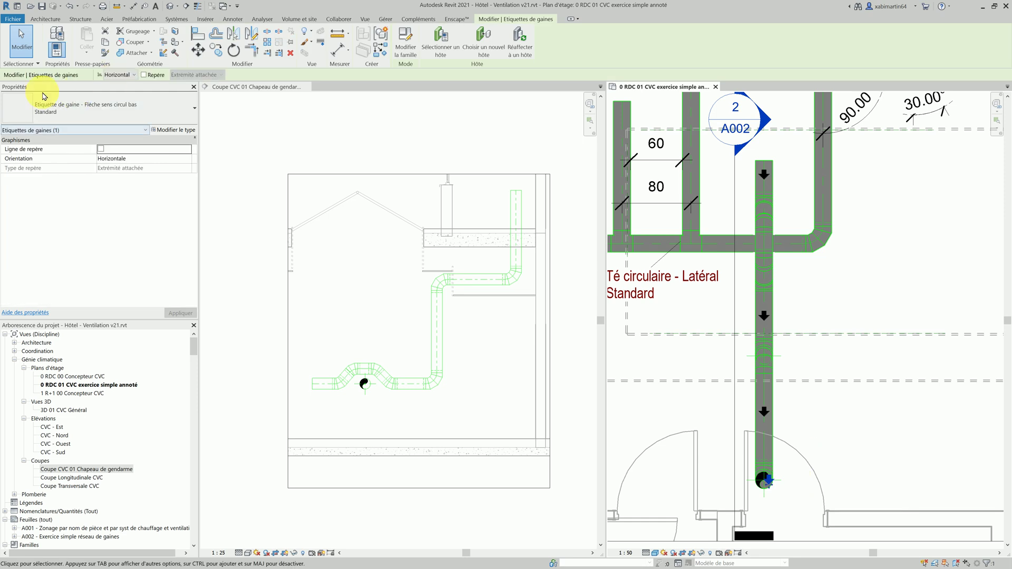
click(66, 108)
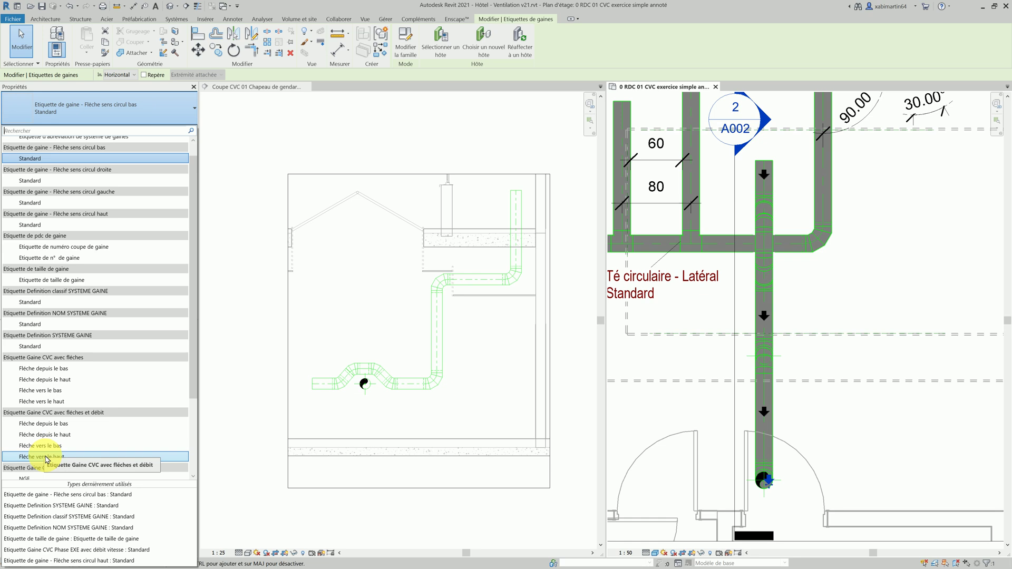
click(46, 457)
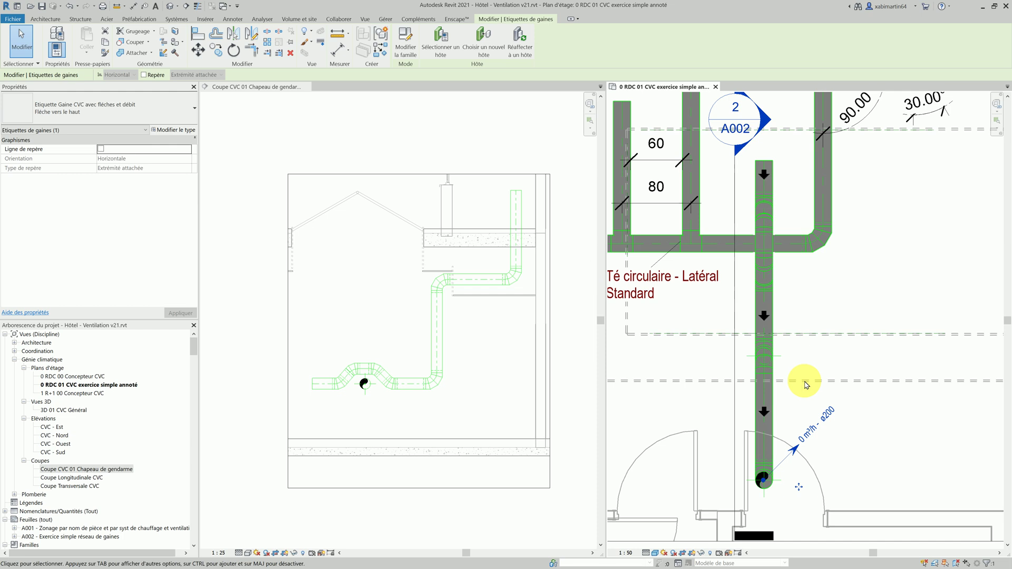
Set the upper vertical duct's diameter to 315 mm in the section as a test of its tag, and return it to 200 mm
click(577, 231)
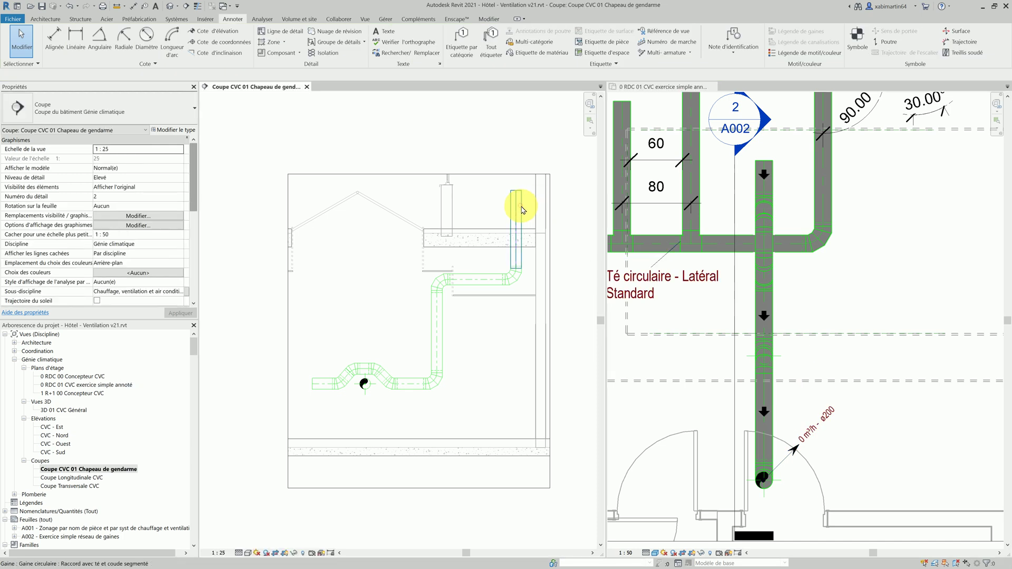
click(539, 217)
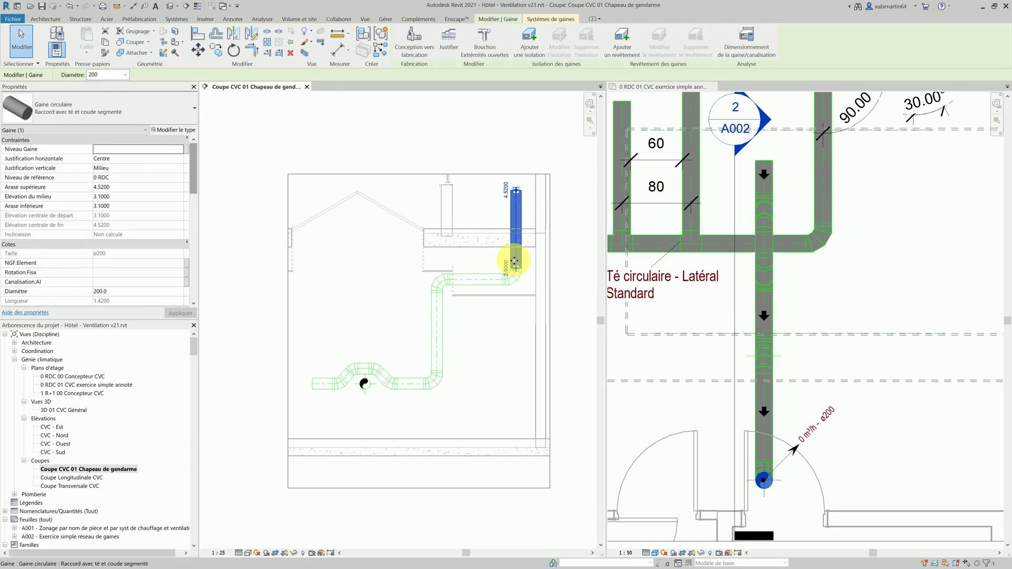
click(128, 75)
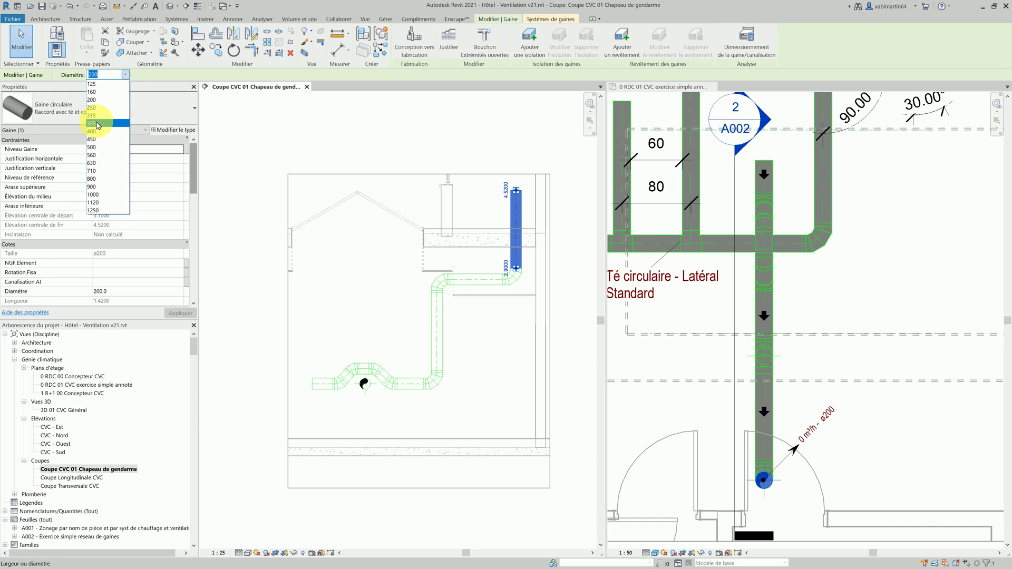
click(101, 117)
text(315)
key(Return)
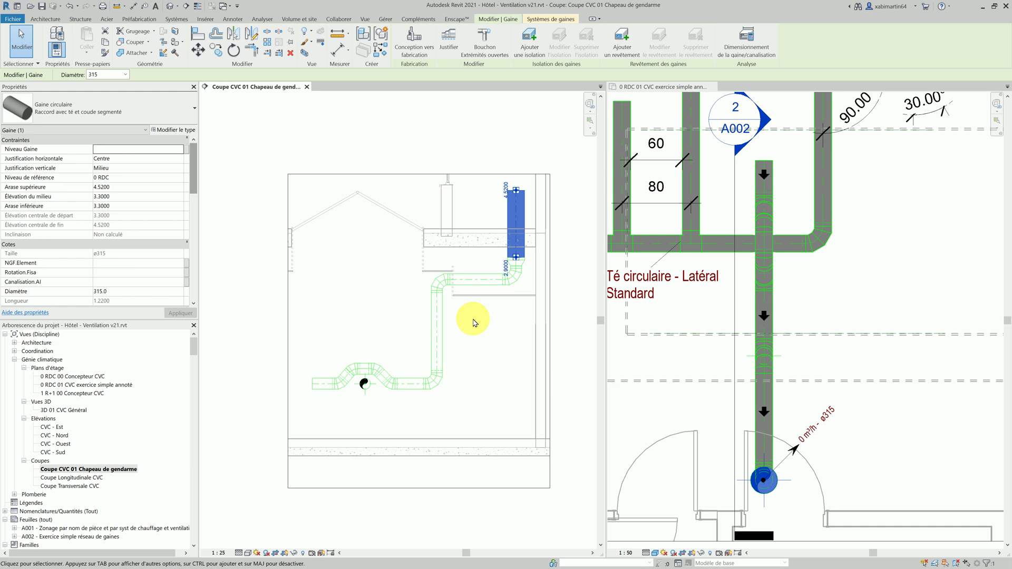
click(126, 76)
click(112, 100)
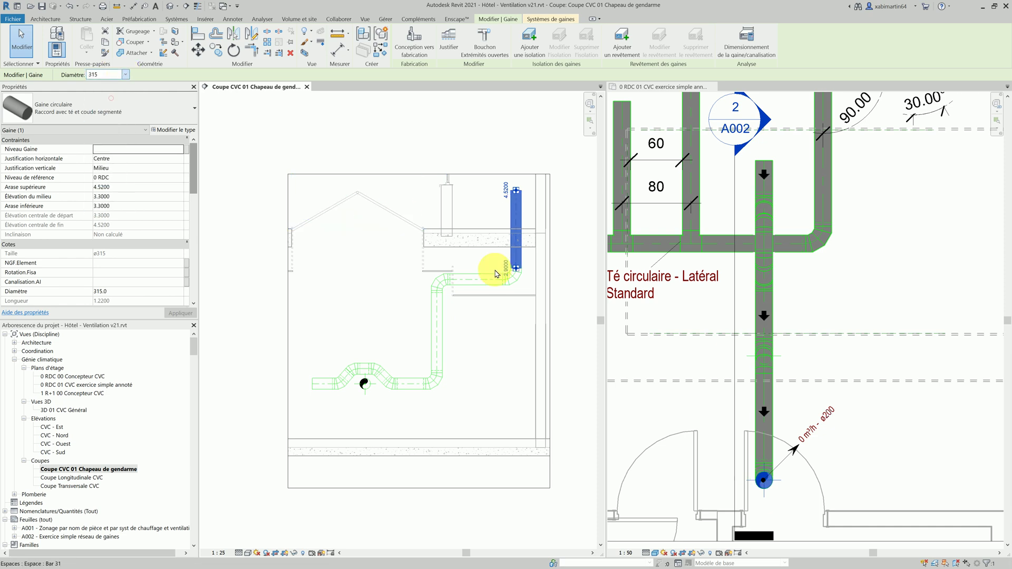